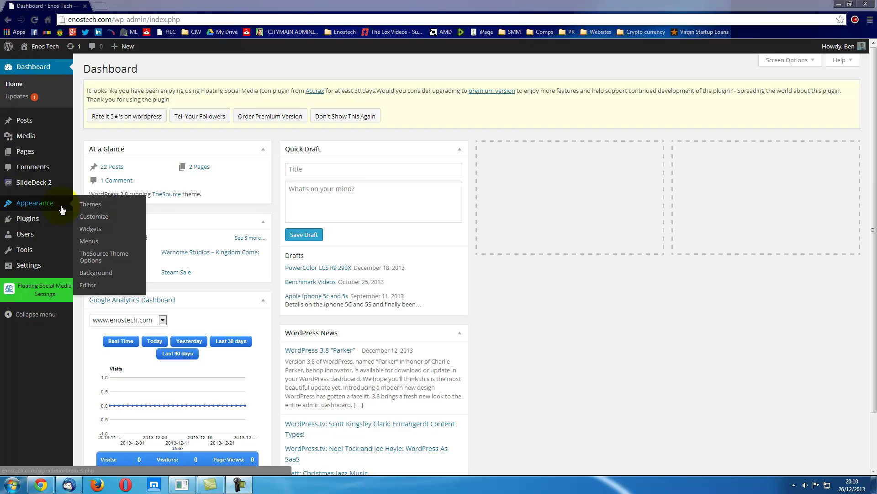
Go to Appearance > Themes to list installed themes, with TheSource as current theme
click(90, 205)
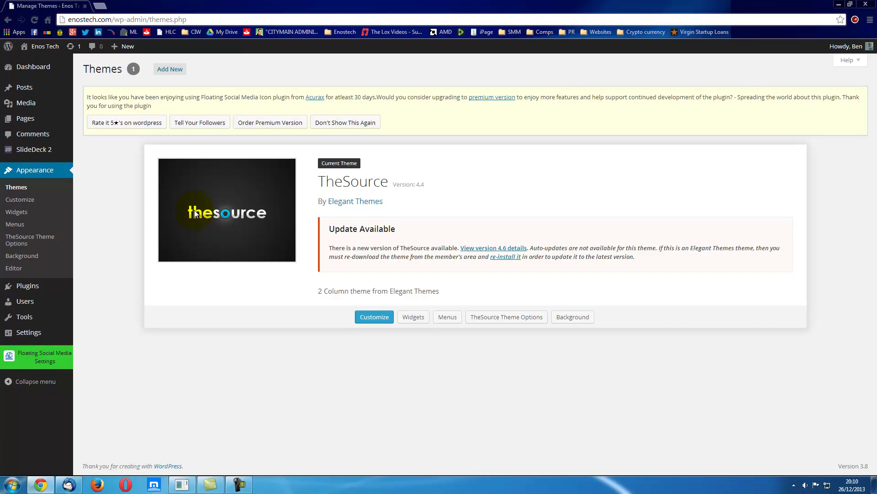
Open the Add New Themes page, dismissing the search suggestions
click(175, 67)
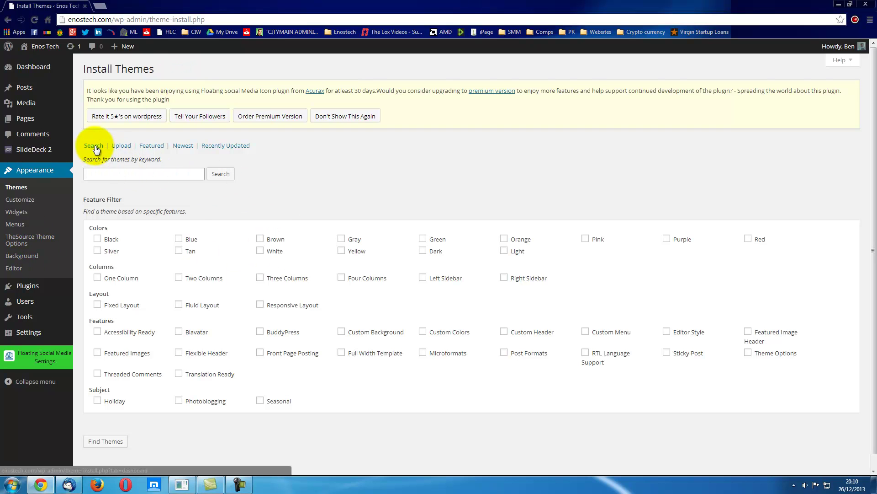
click(112, 176)
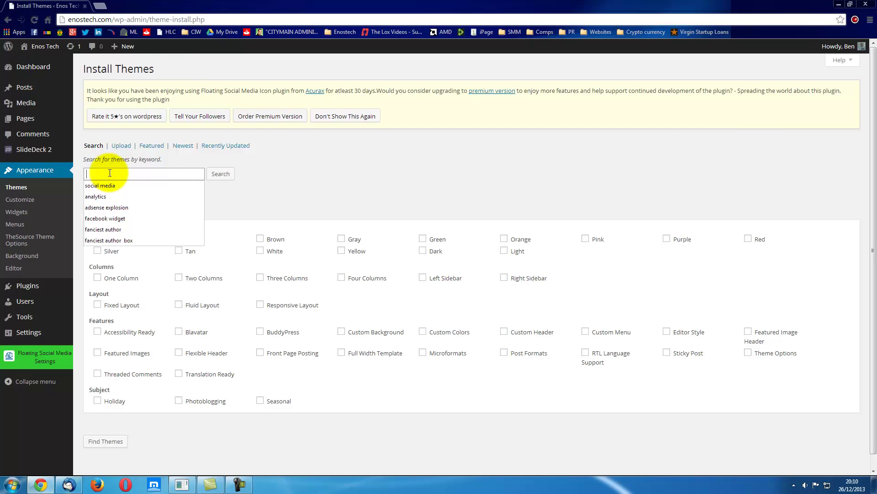
click(271, 190)
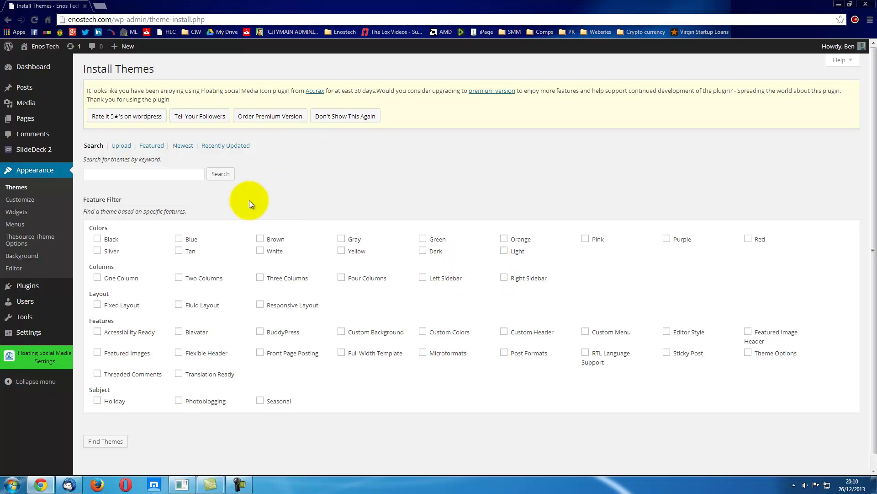
Select Divi.zip from the Downloads folder as the theme archive to upload
click(121, 145)
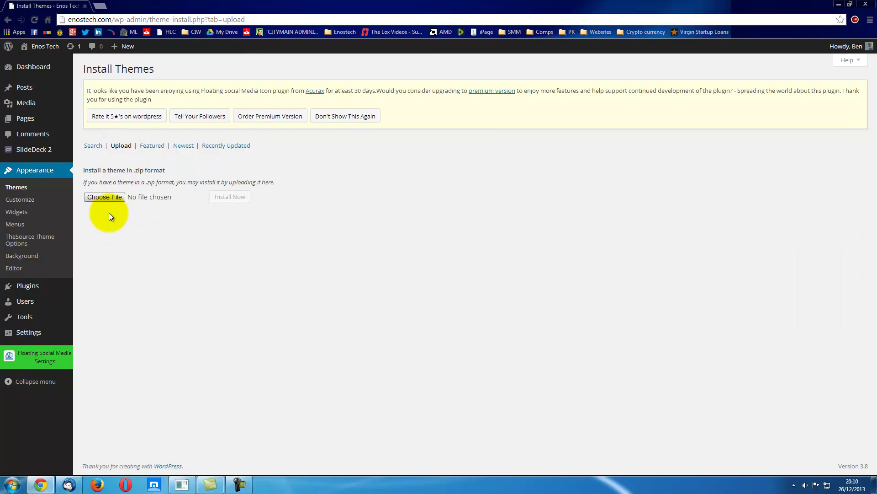
click(110, 197)
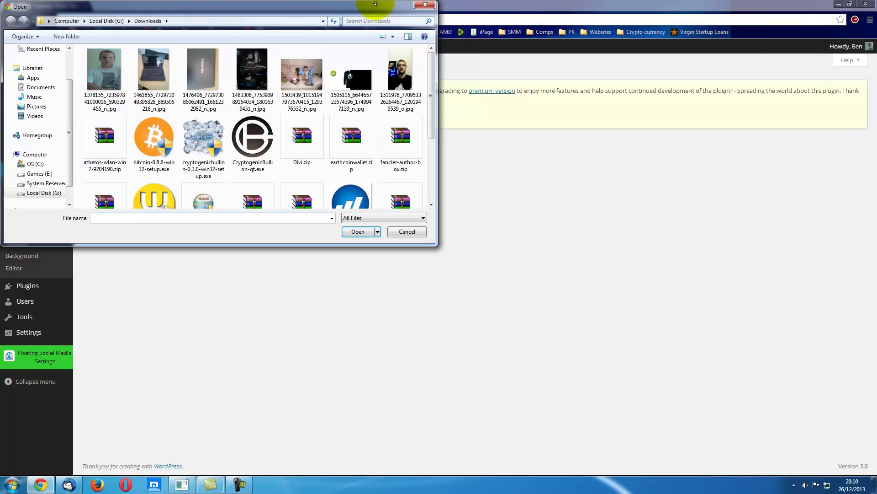
scroll(412, 102, down, 1)
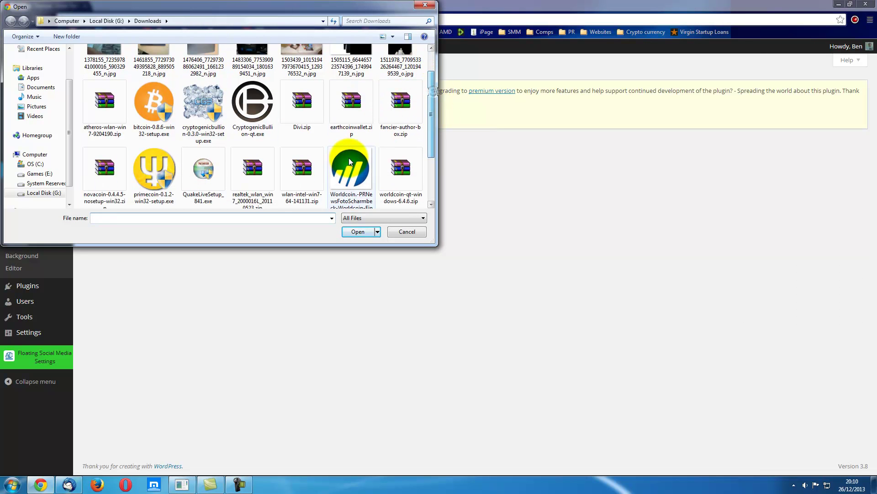
click(301, 110)
double_click(315, 109)
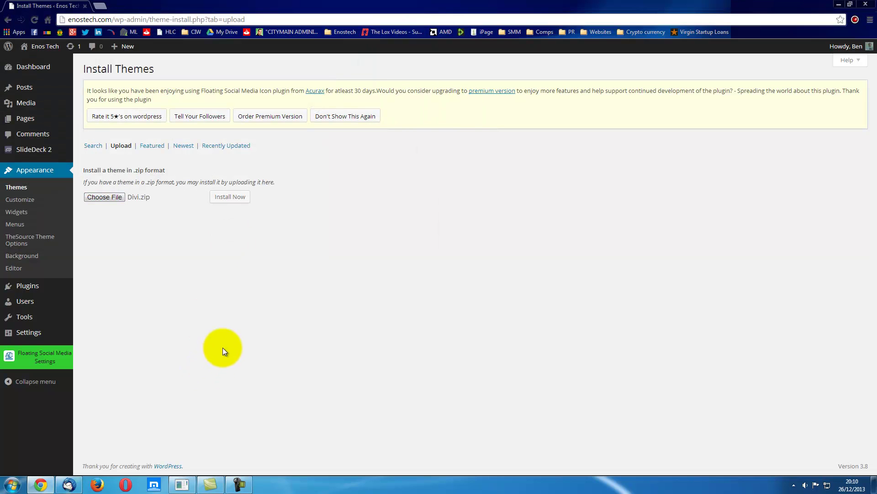
Install the Divi theme from Divi.zip until 'Theme installed successfully.' appears
click(230, 197)
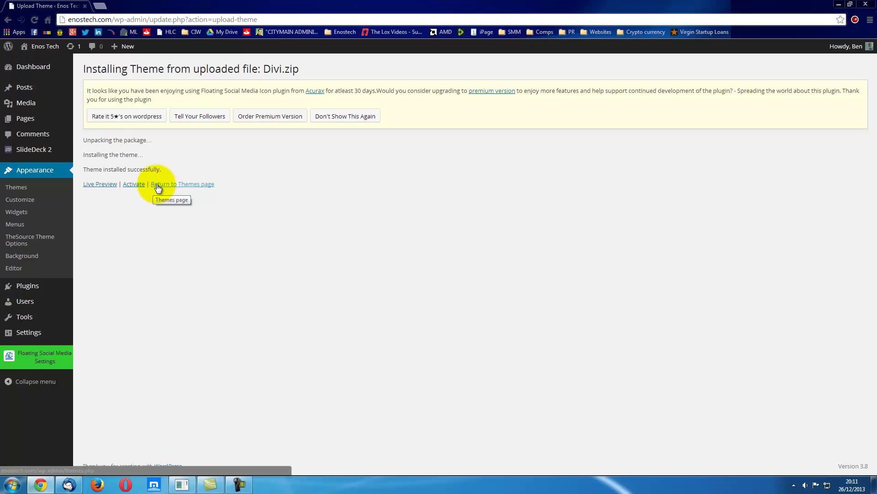
click(157, 187)
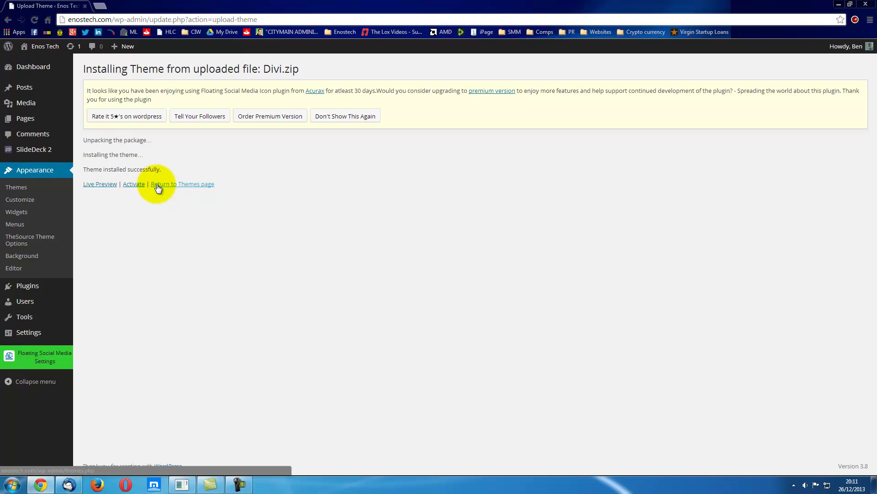